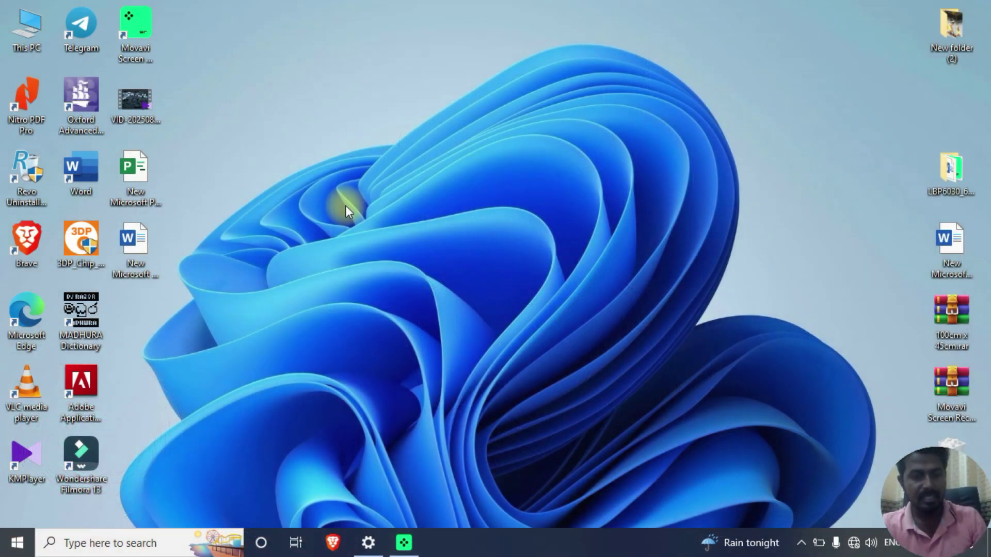
Open the user's temporary files folder by running %temp% from the Run dialog.
key(super+r)
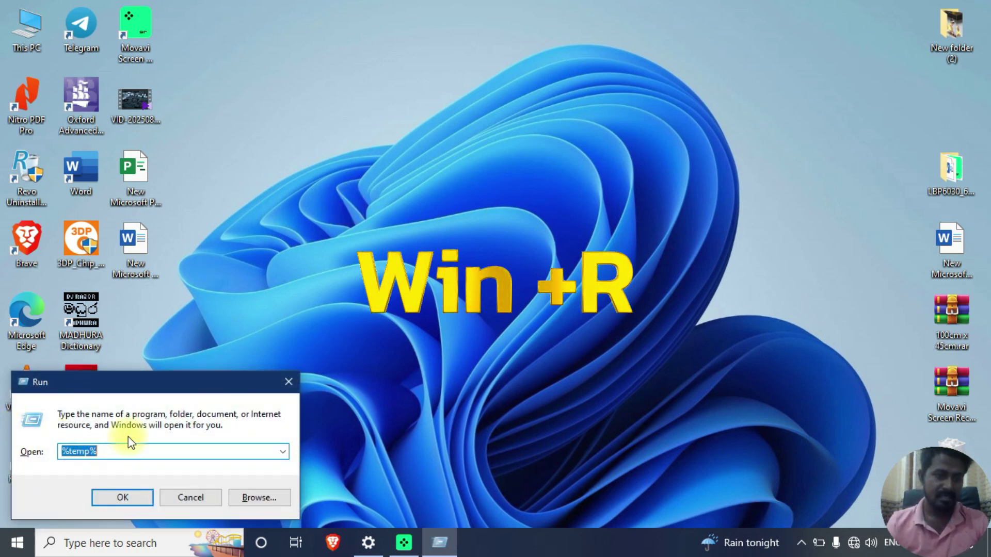
drag(162, 379, 180, 353)
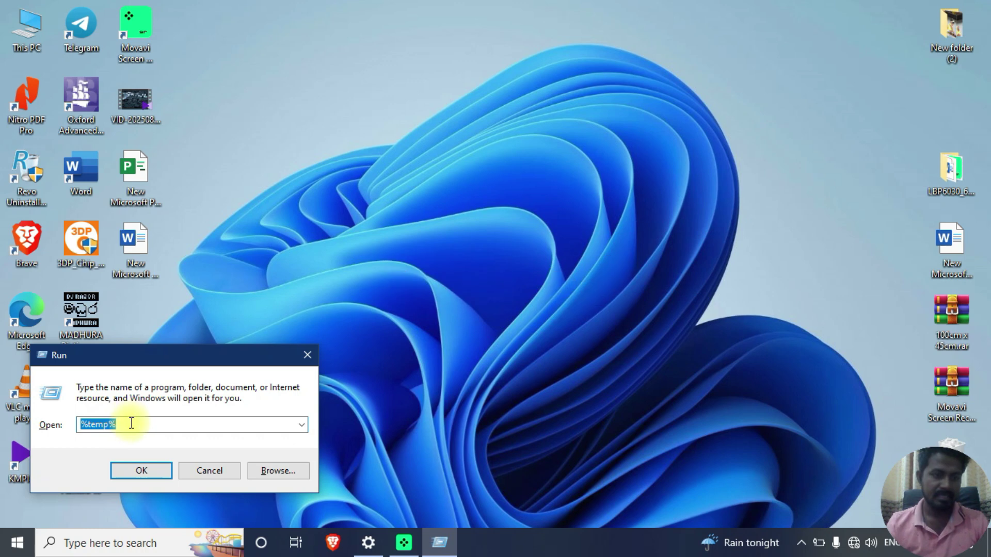
key(BackSpace)
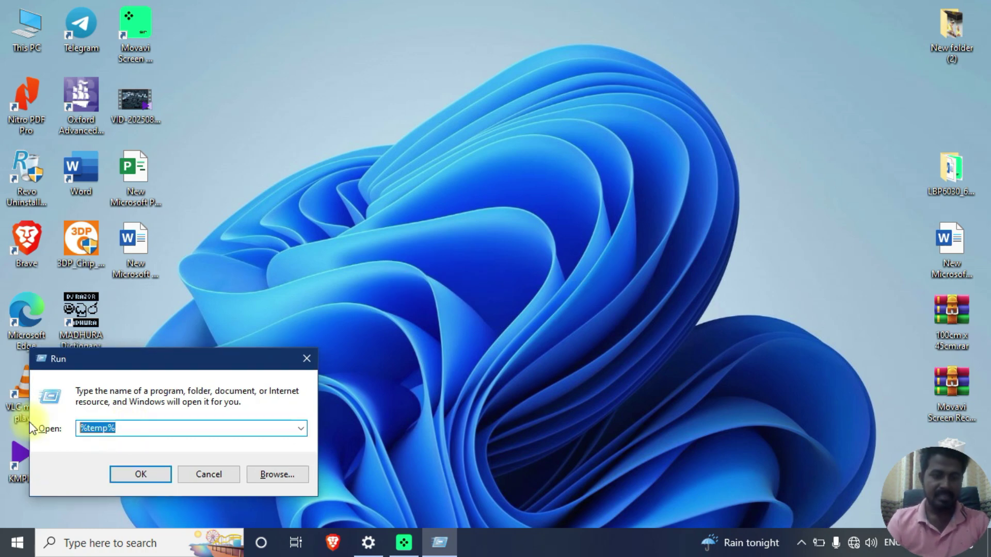
text(%)
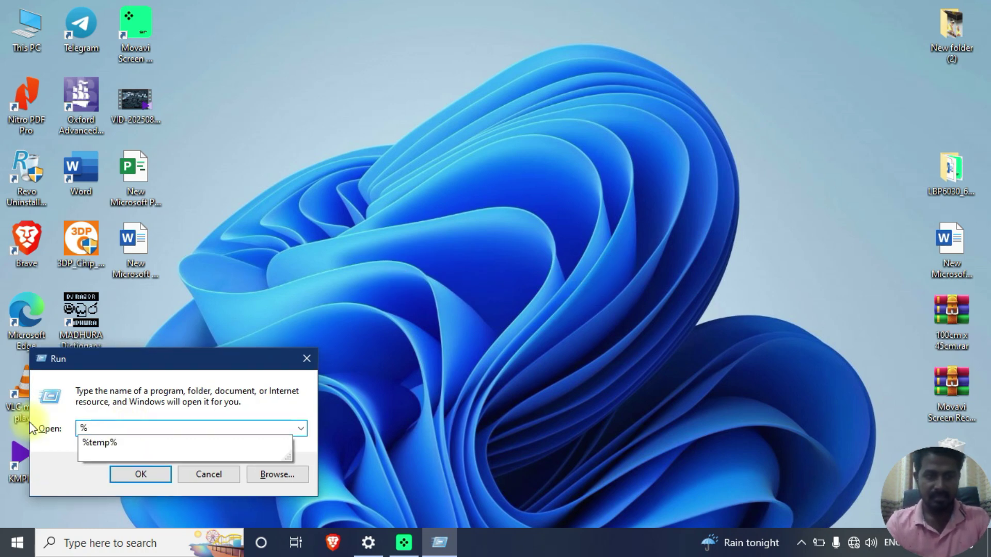
text(temo)
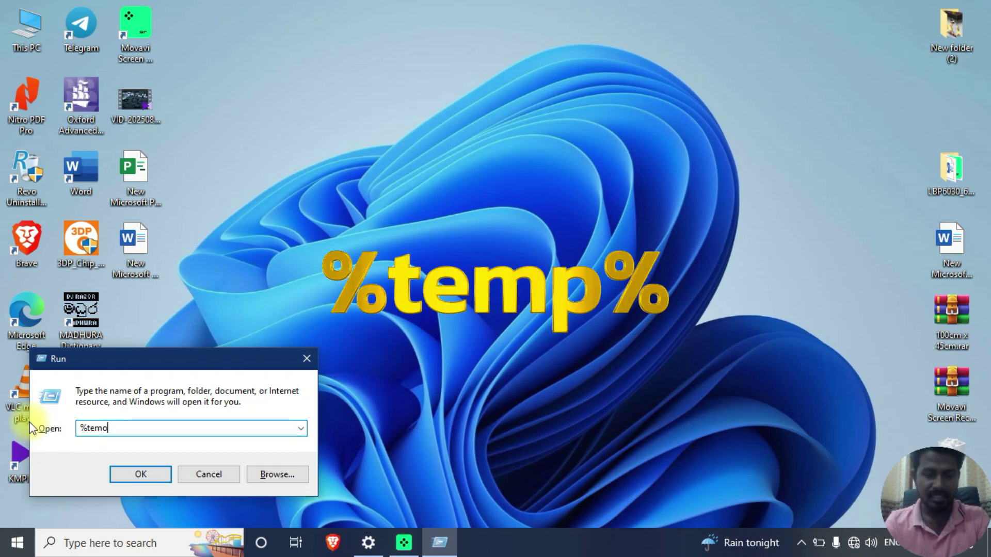
key(BackSpace)
text(p)
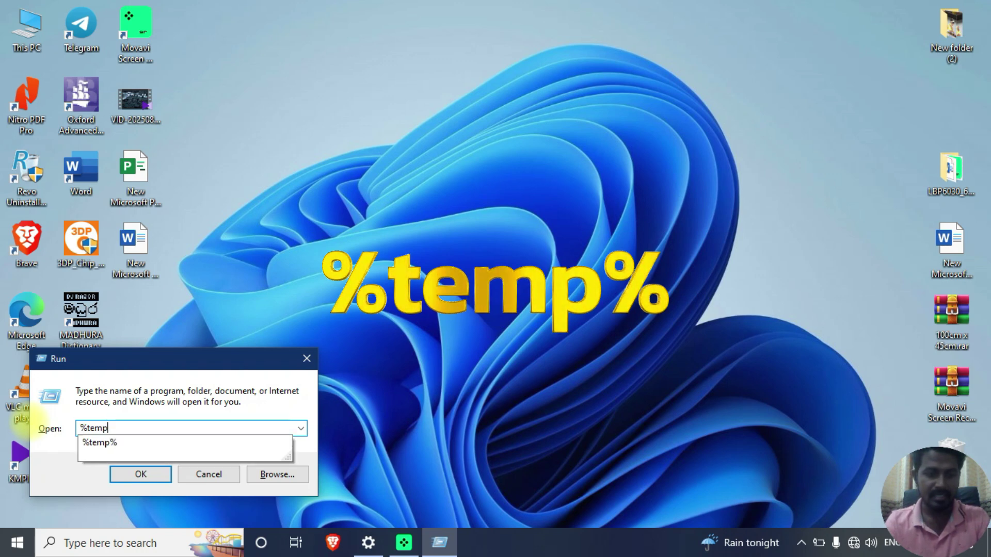
text(%)
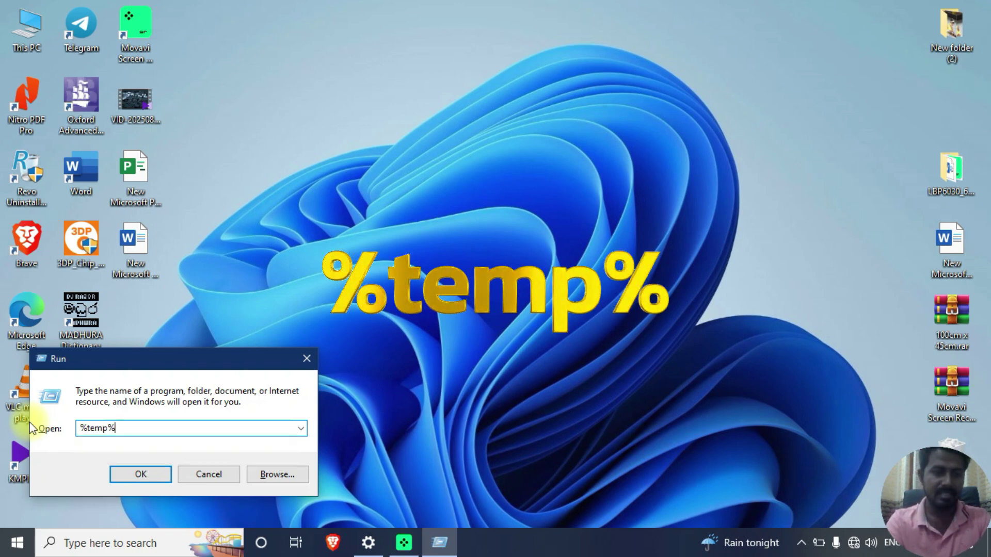
key(Return)
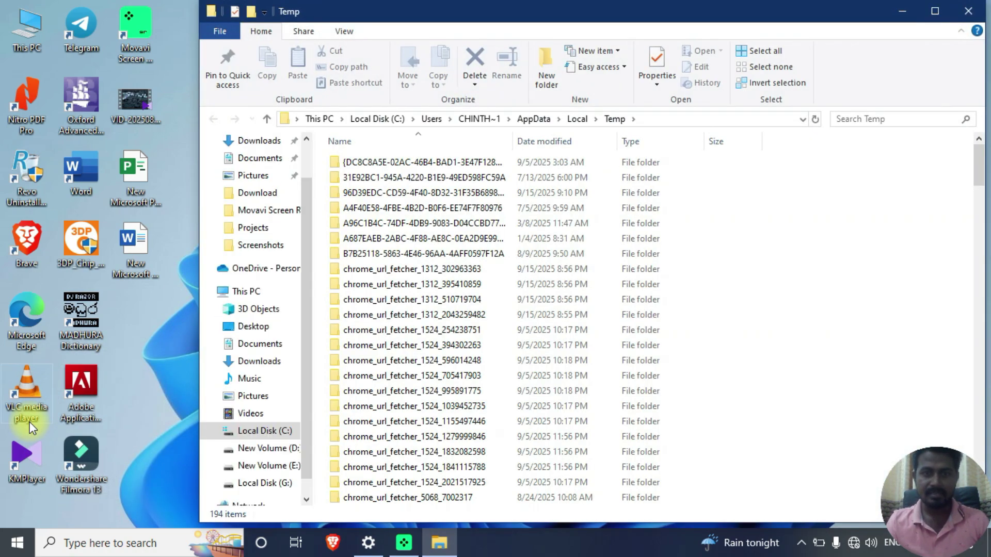
Maximize the Temp folder window and permanently delete all the items in it.
double_click(637, 16)
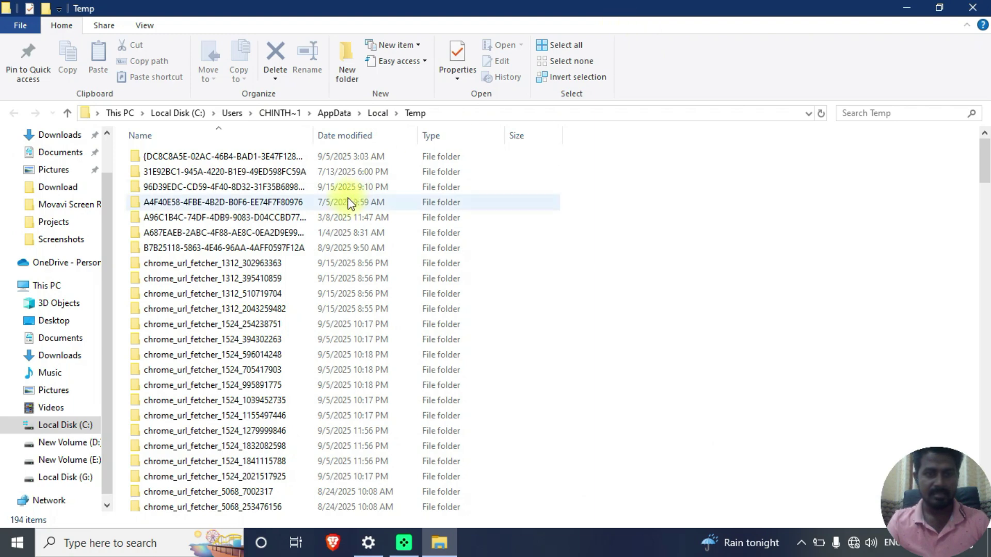
drag(985, 159, 986, 207)
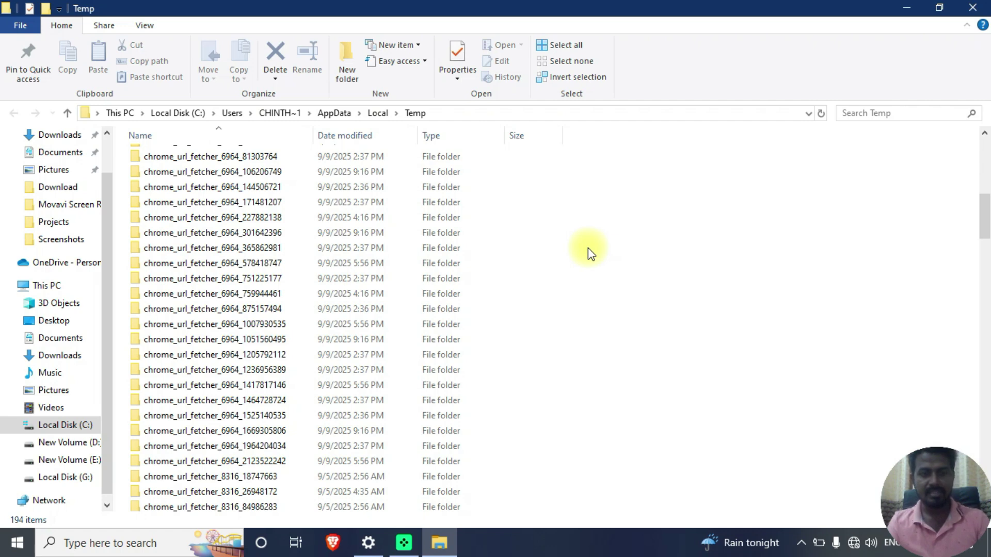
key(ctrl+a)
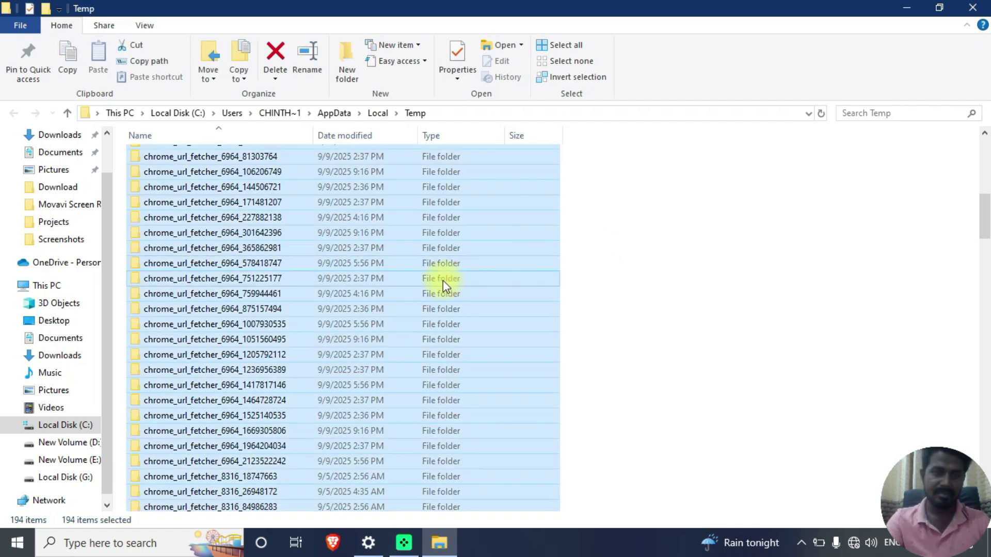
key(shift+Delete)
key(Return)
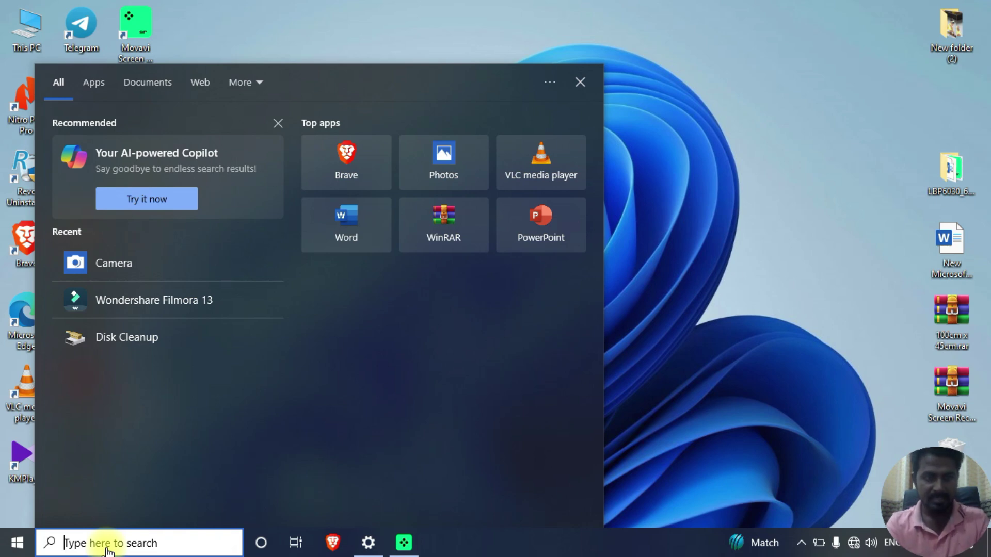
Search Windows for Disk Cleanup, launch it and scan drive C: for files to delete.
text(di)
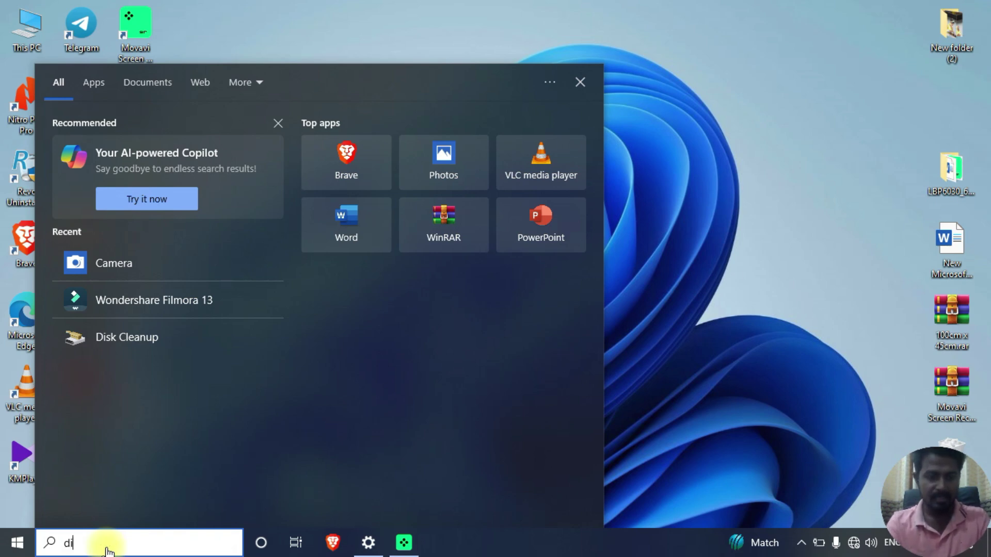
text(sk cle)
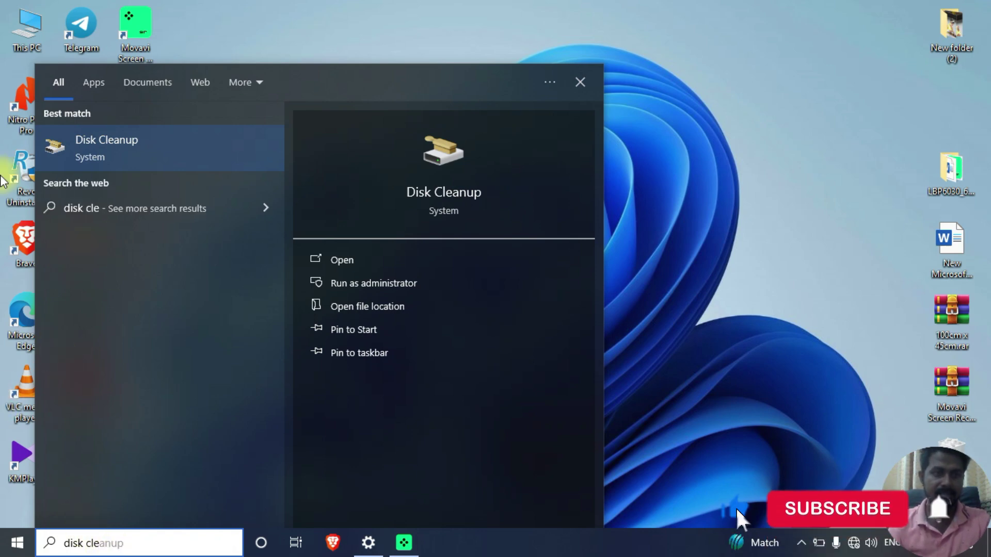
click(151, 143)
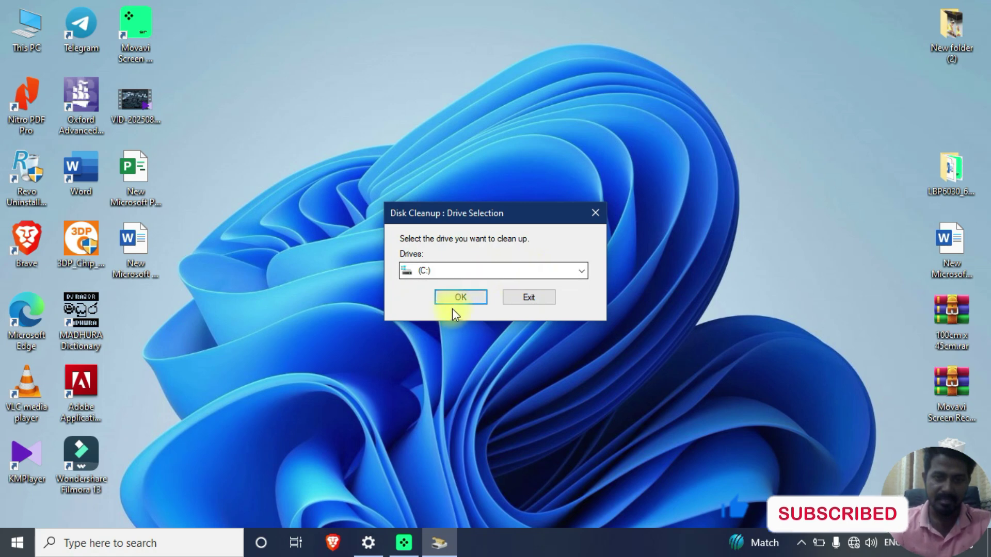
click(496, 273)
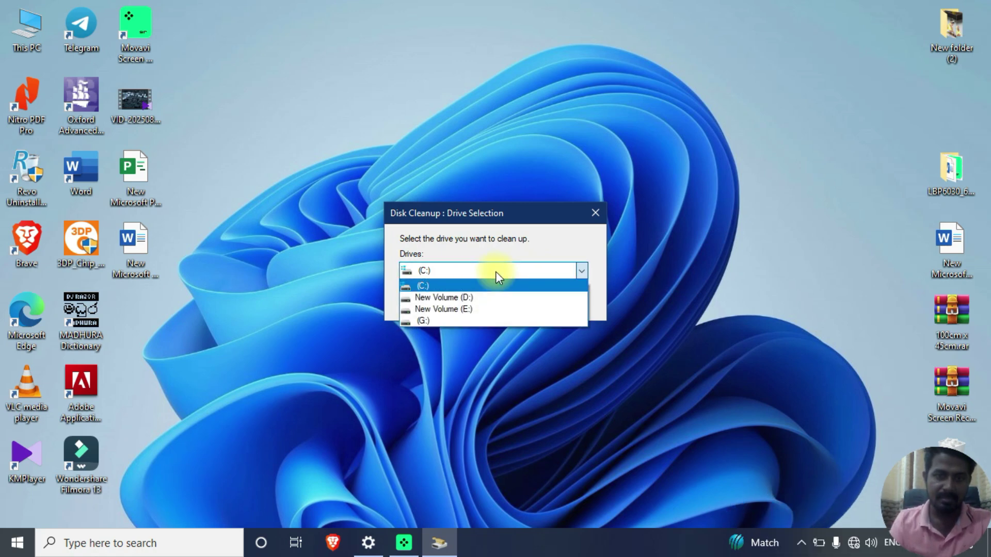
click(496, 271)
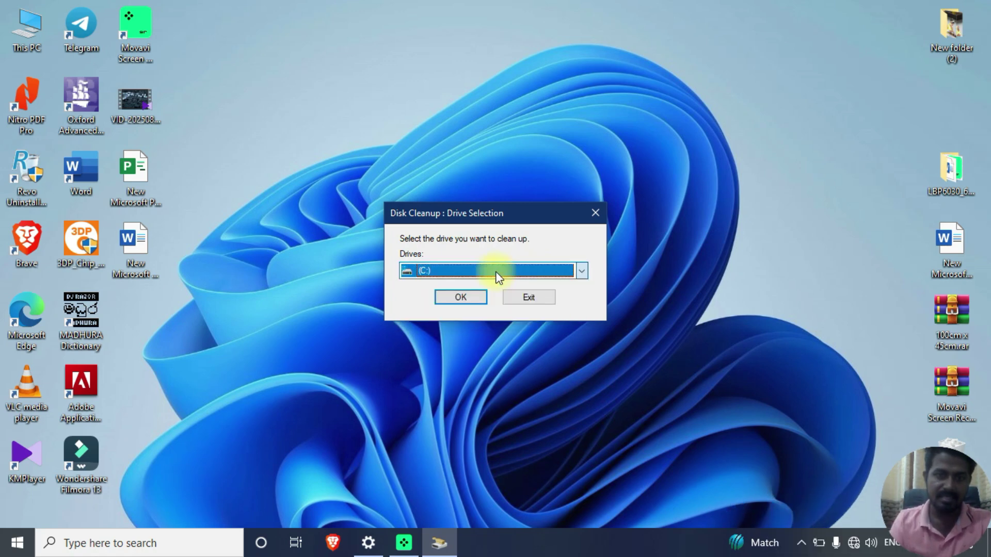
click(466, 296)
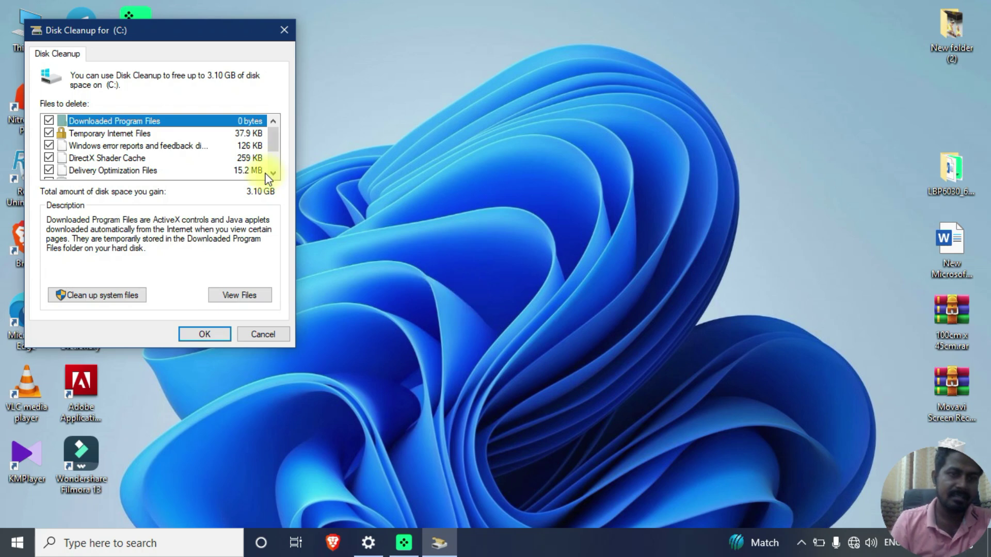
Review the files offered for deletion and rescan drive C: with system files included.
mouse_move(273, 153)
mouse_down()
mouse_move(270, 173)
mouse_move(271, 130)
mouse_move(275, 171)
mouse_move(277, 138)
mouse_up()
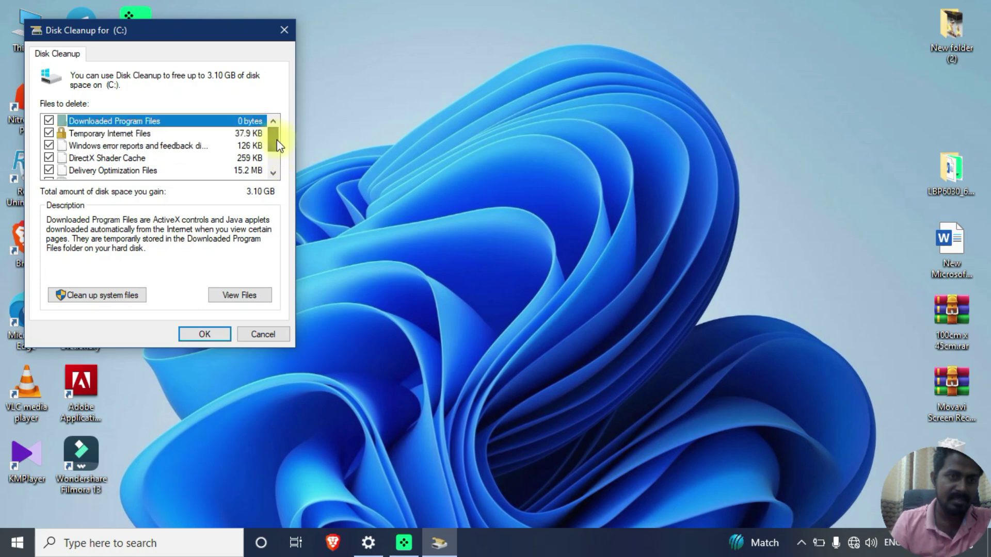
drag(276, 140, 276, 171)
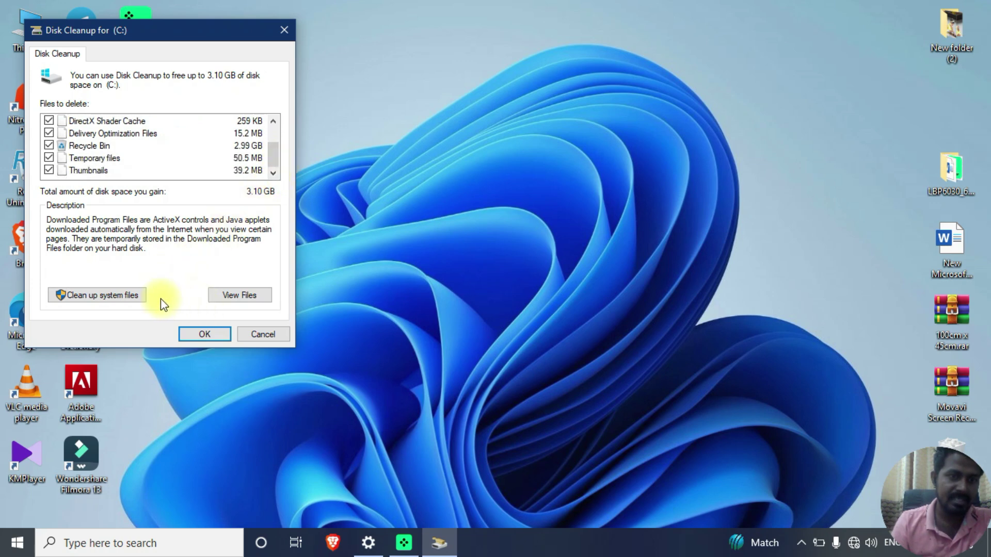
click(128, 297)
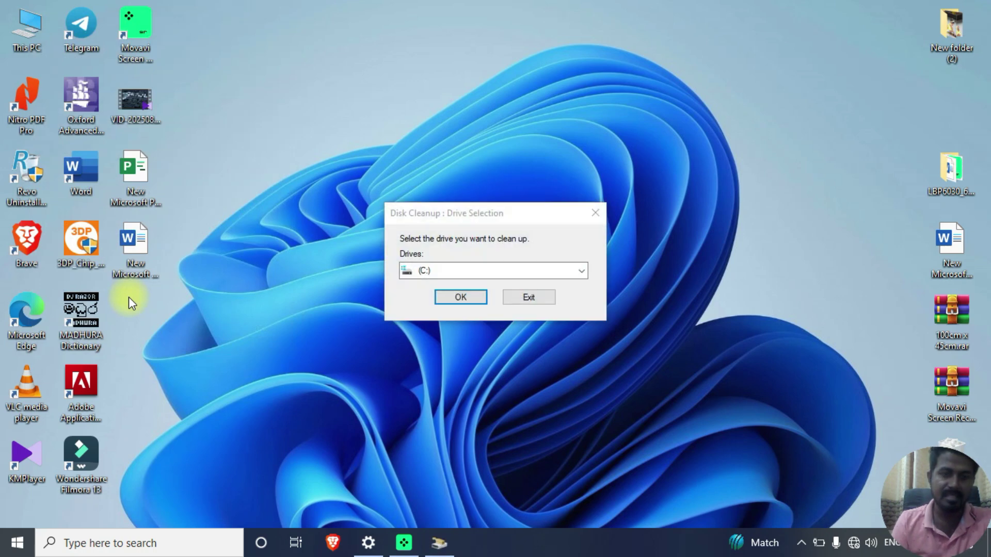
click(462, 293)
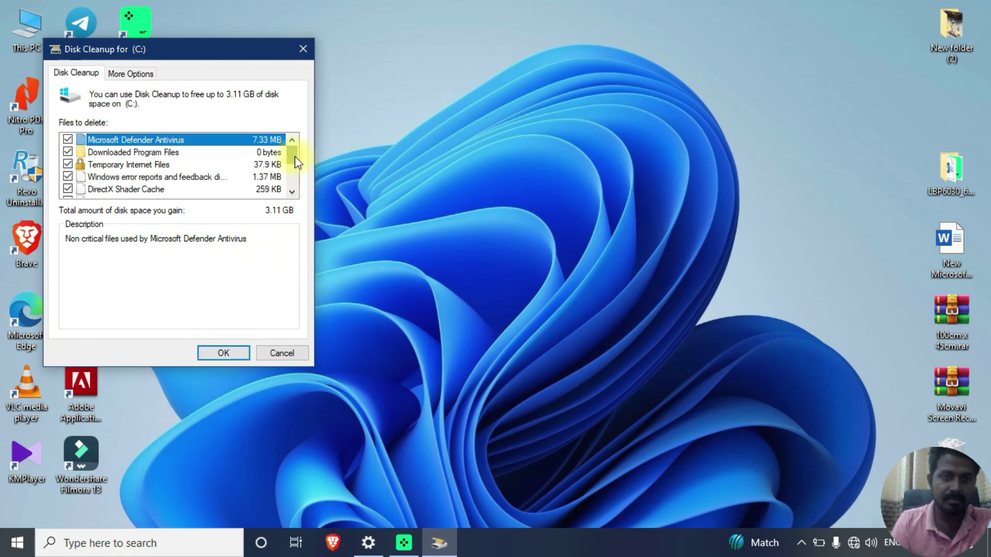
Run the cleanup of drive C: with all checked file categories and confirm their permanent deletion.
mouse_move(293, 155)
mouse_down()
mouse_move(293, 200)
mouse_move(295, 152)
mouse_move(293, 168)
mouse_up()
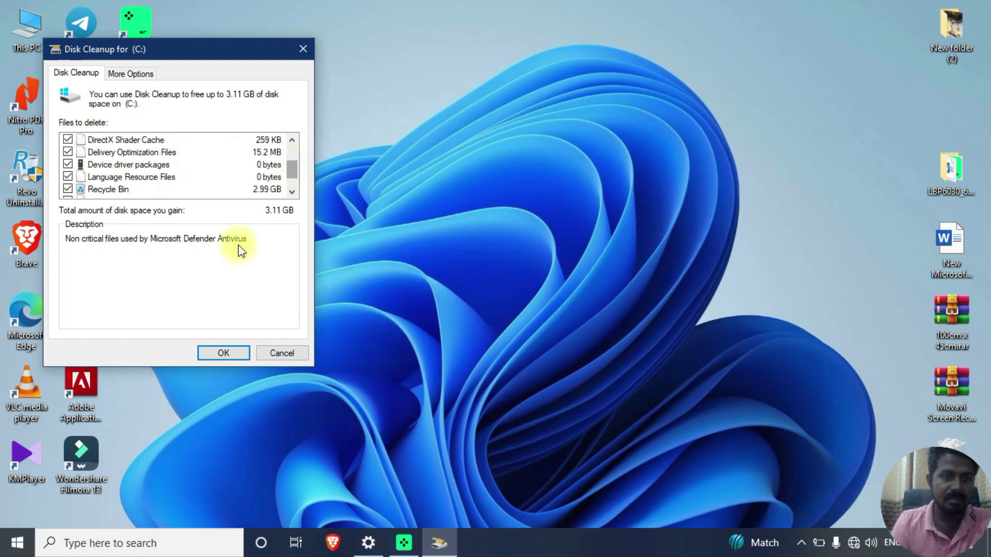
click(214, 356)
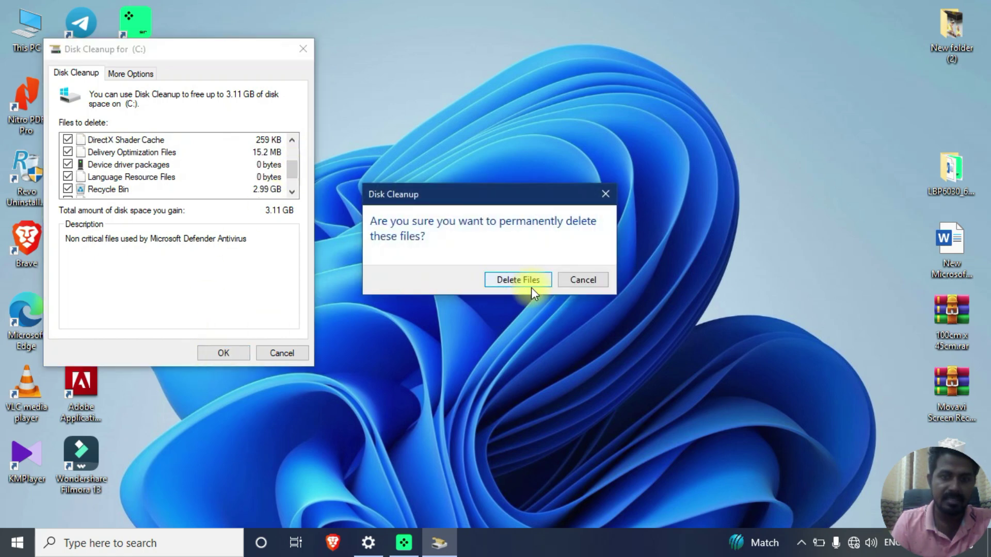
click(533, 283)
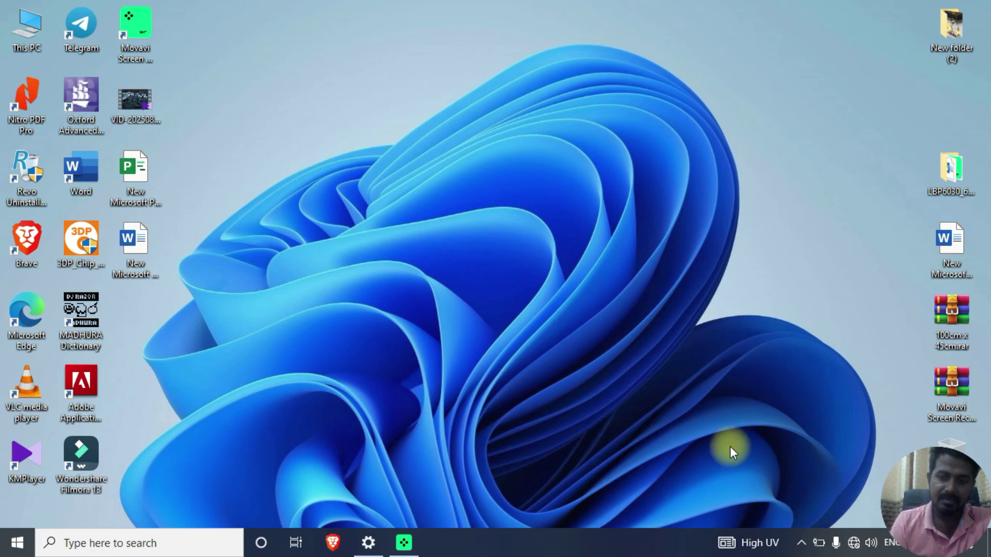
Open Windows Security from the hidden notification icons, review its security overview and close it.
click(802, 543)
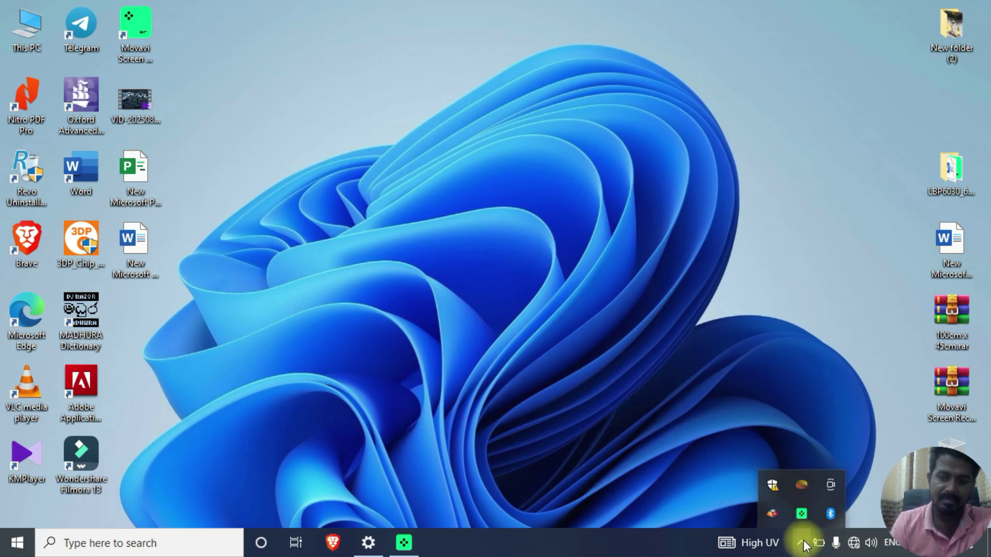
click(775, 485)
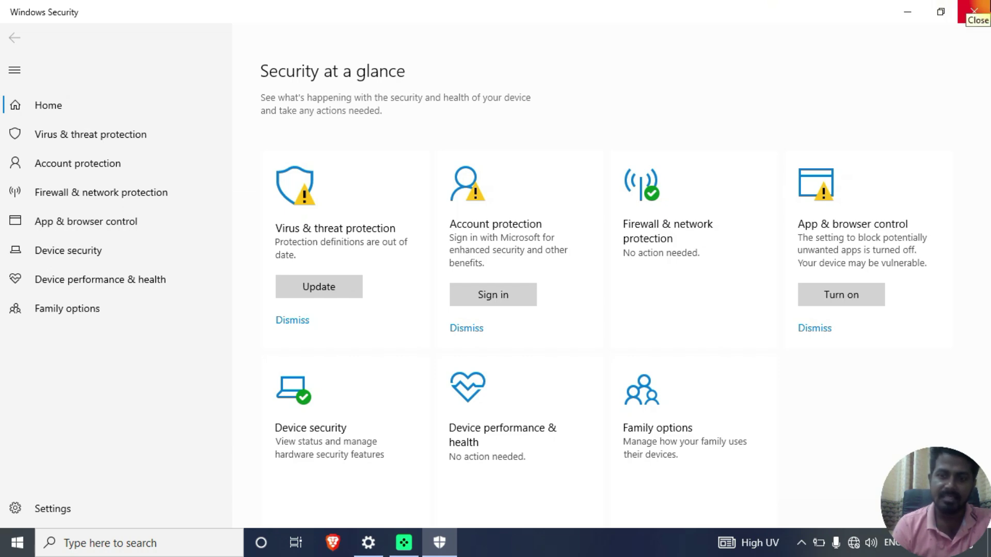
click(974, 12)
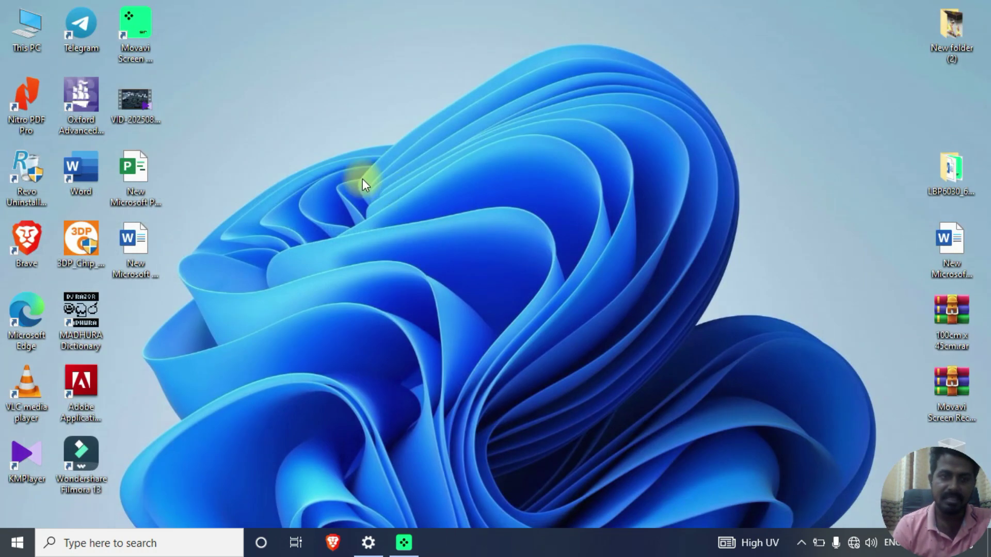